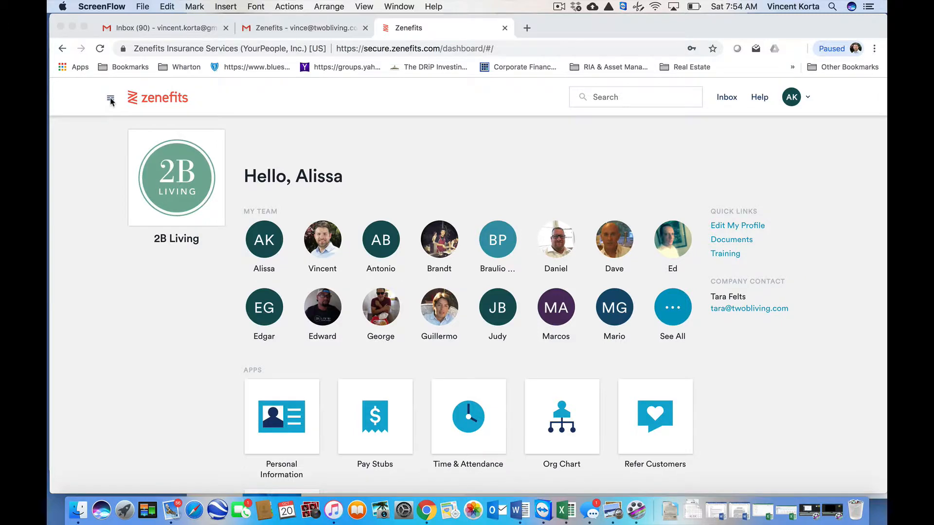
left_click(111, 100)
left_click(110, 101)
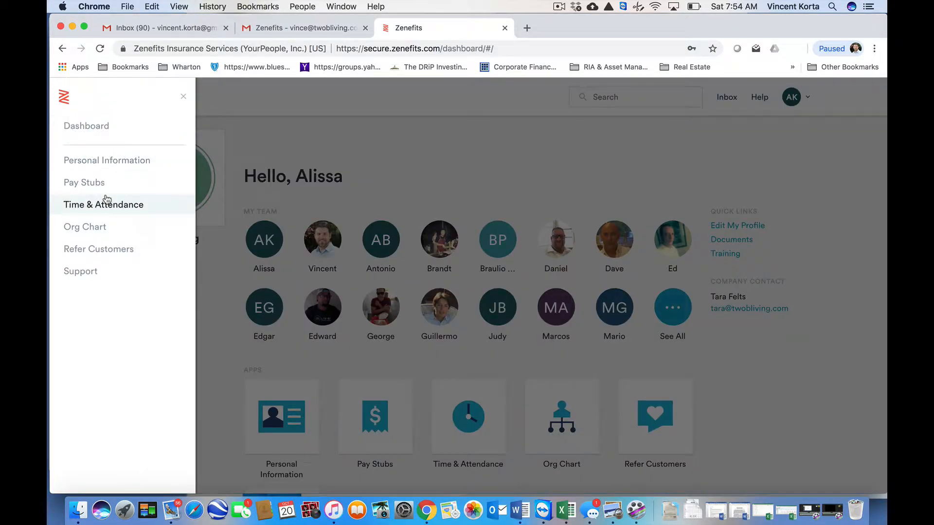
left_click(381, 185)
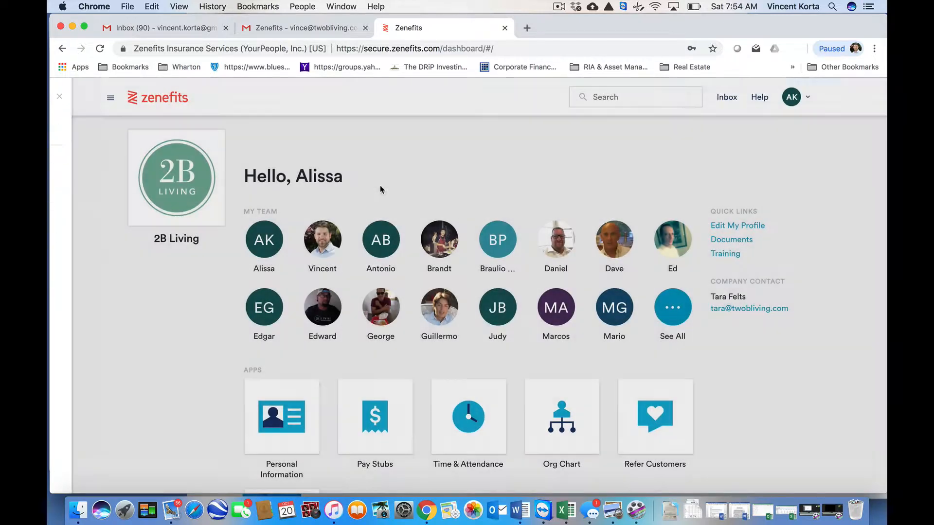
- Open Time & Attendance and check the November 2018 pay period calendar before returning it to October 2018
scroll(403, 335, "down", 3)
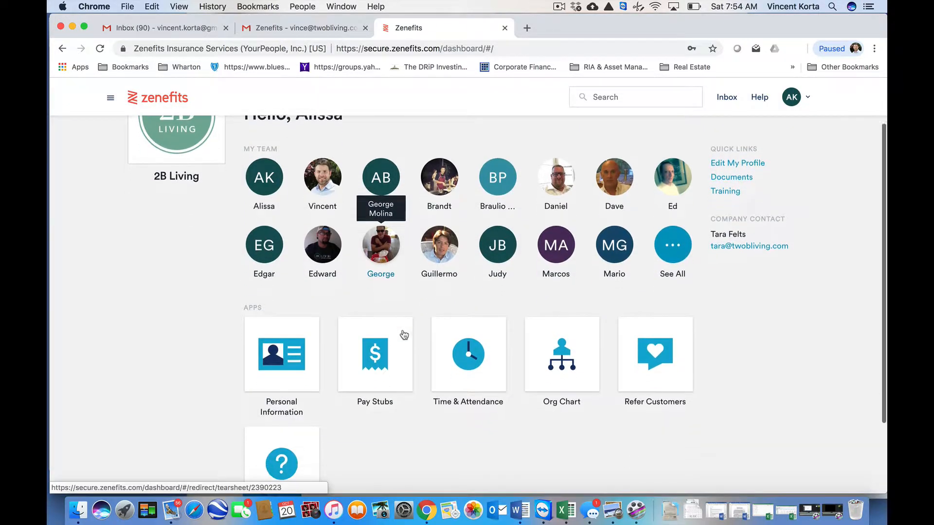
left_click(475, 365)
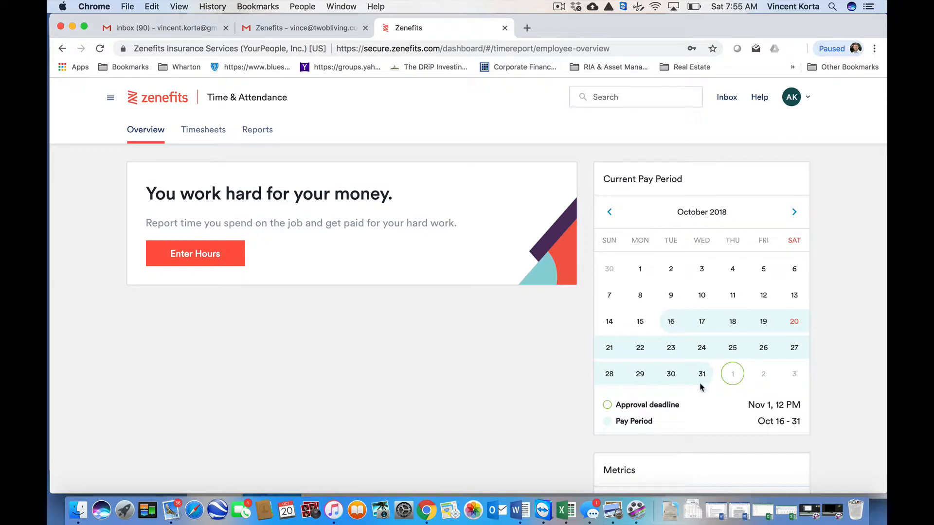
left_click(793, 213)
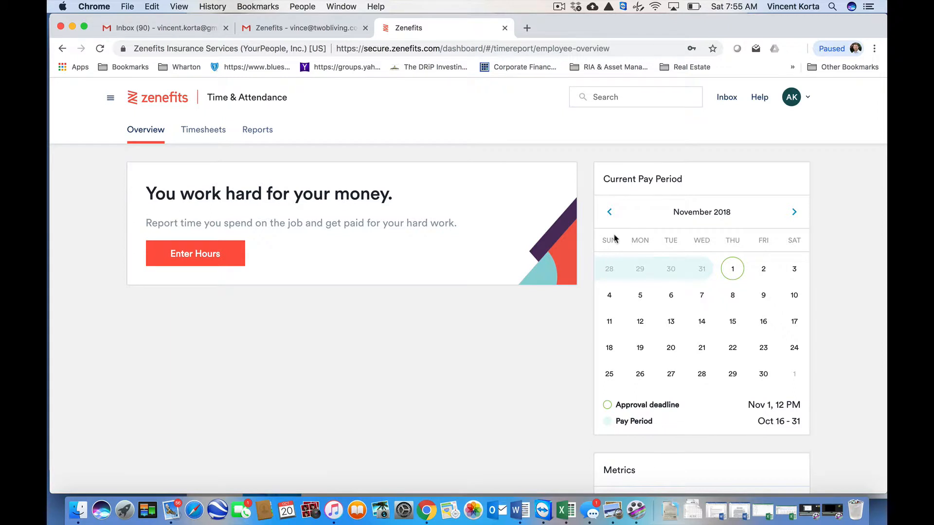
left_click(610, 214)
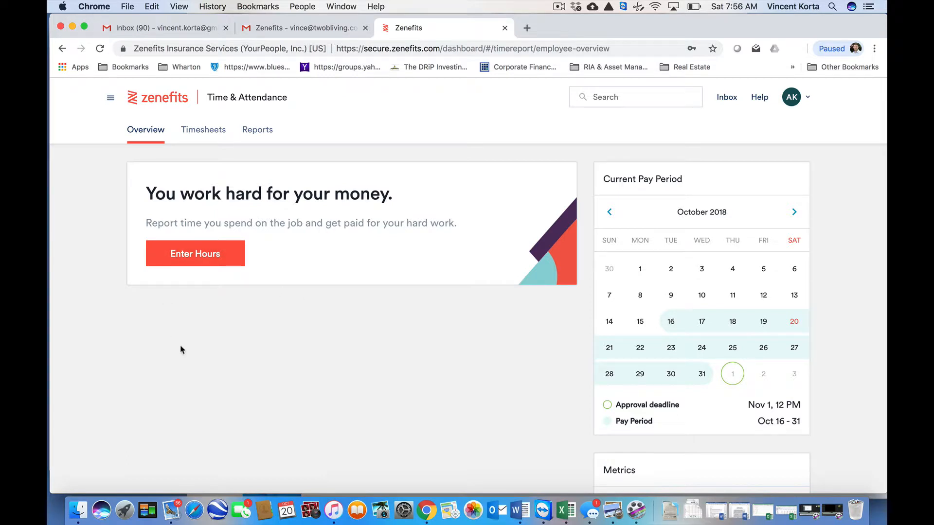
- Open the current pay period's timesheet for entering hours and review the daily entries from Tue Oct 16 through Thu Oct 18
left_click(208, 256)
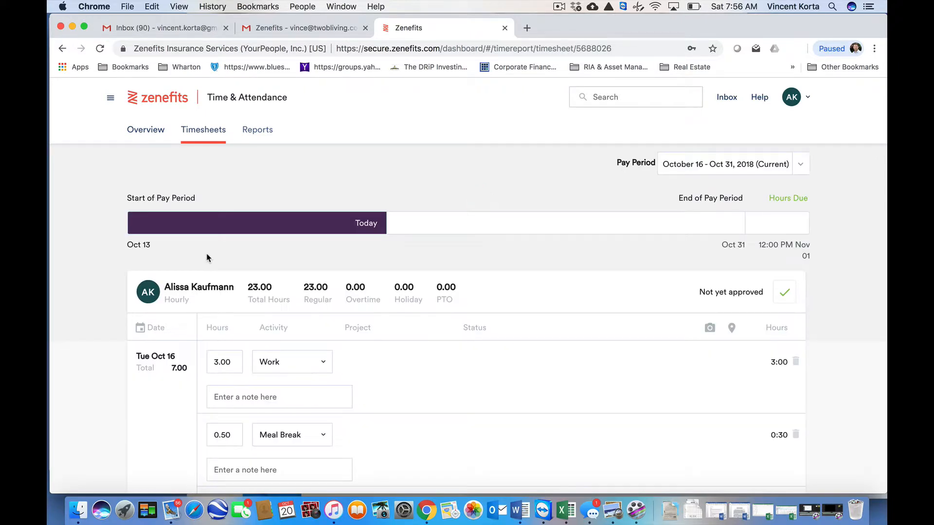
scroll(367, 368, "down", 5)
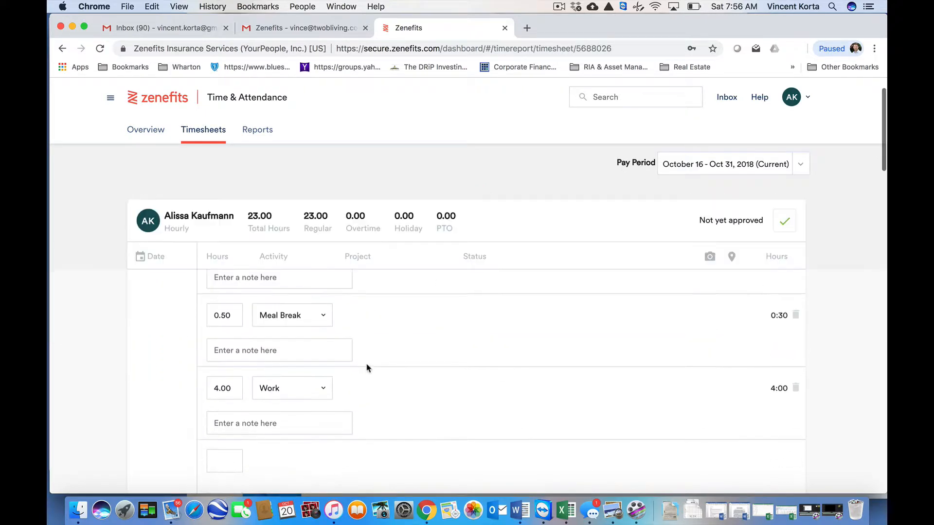
scroll(367, 368, "up", 2)
scroll(367, 368, "down", 2)
scroll(367, 368, "up", 3)
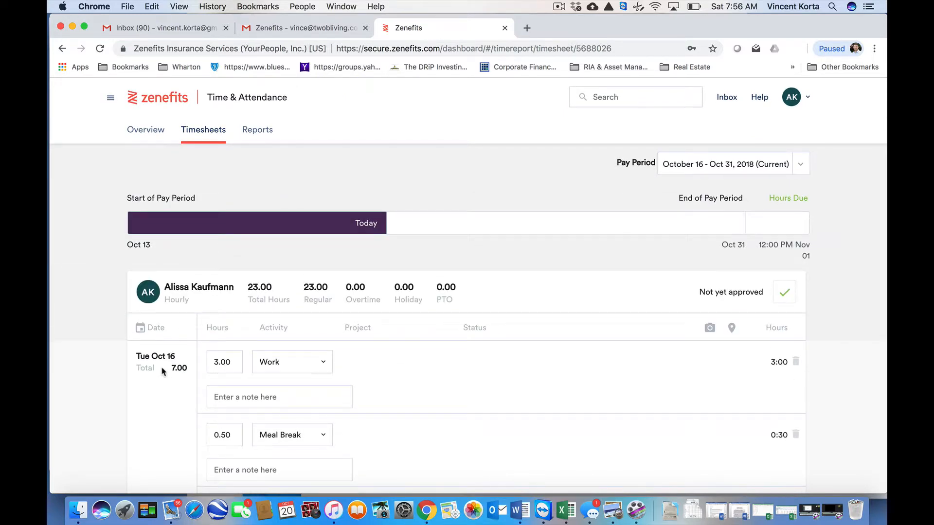
scroll(162, 371, "down", 5)
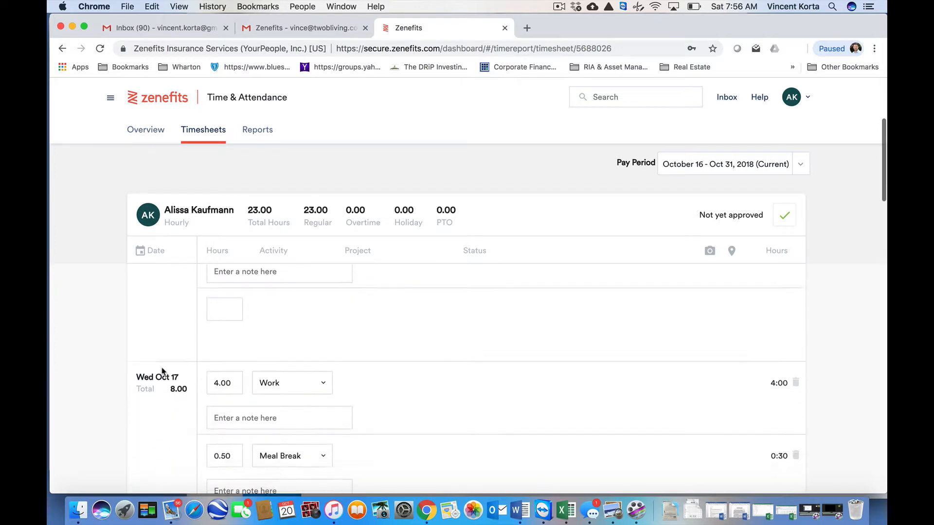
scroll(161, 371, "up", 3)
scroll(162, 371, "down", 5)
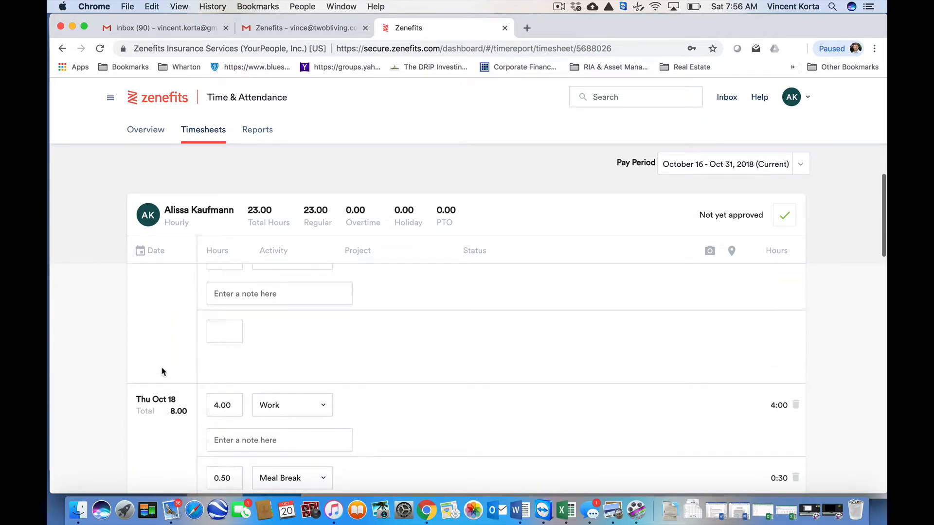
scroll(162, 370, "down", 6)
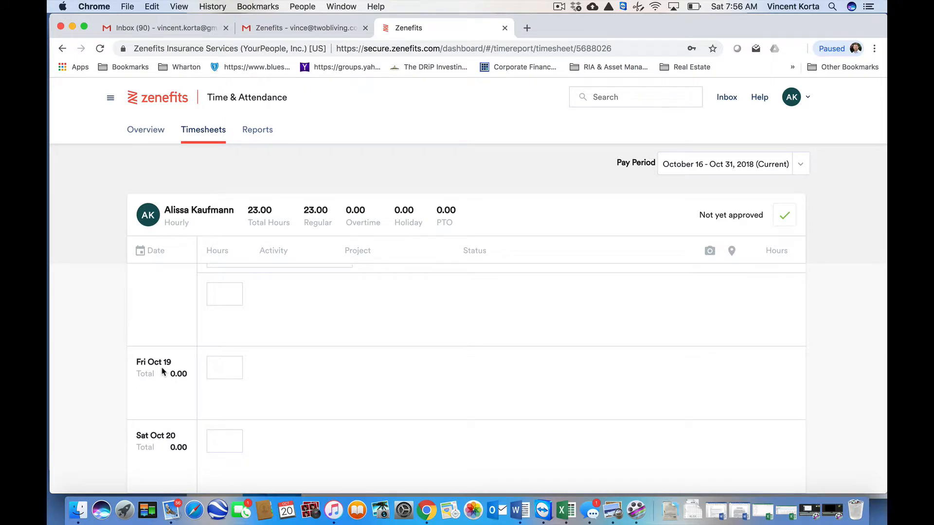
- Enter 4 hours of Work as the first timesheet entry for Fri Oct 19
left_click(227, 368)
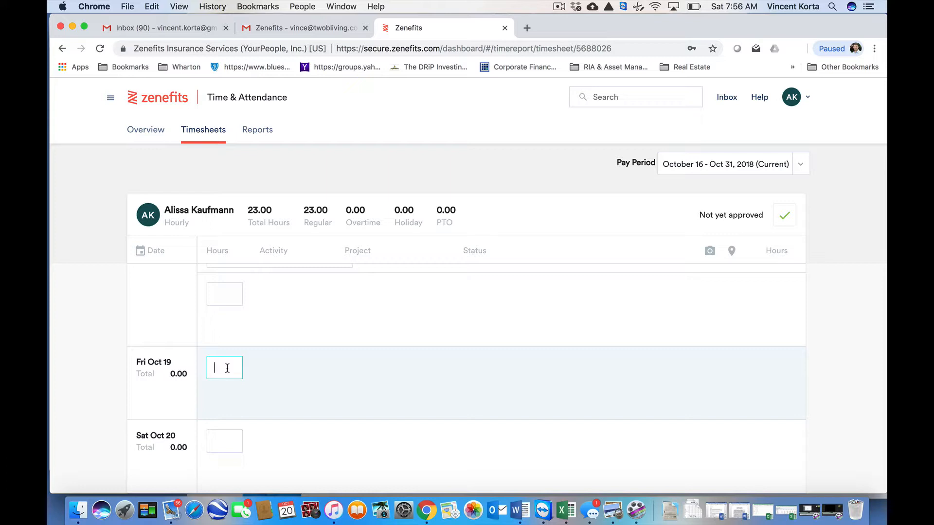
type("4")
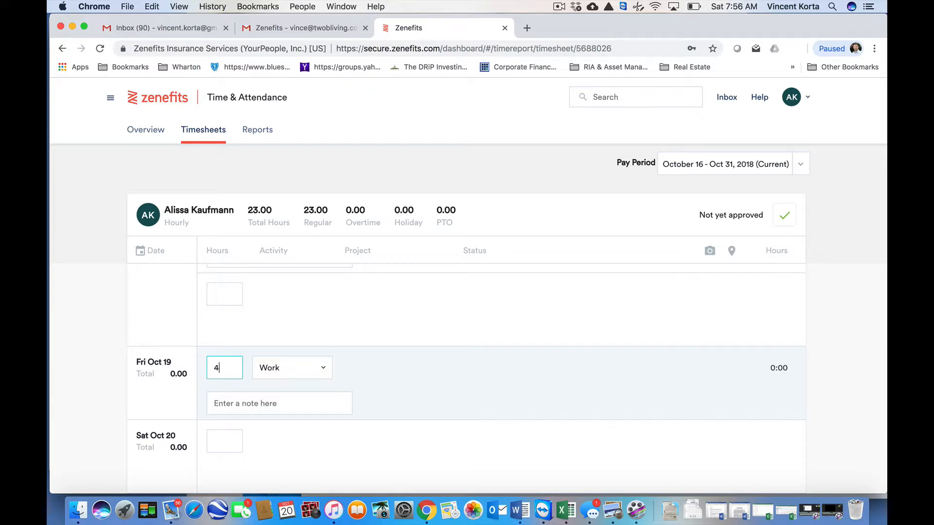
key("Tab")
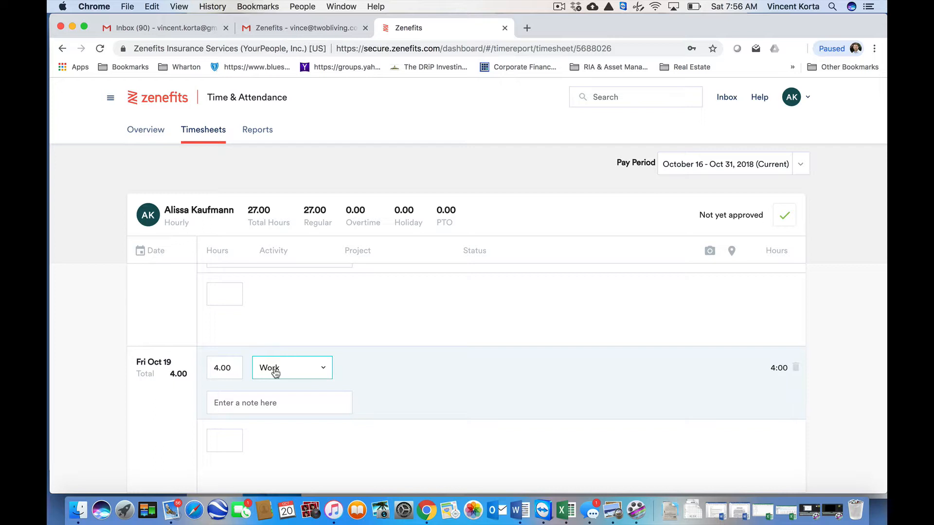
- Add a second entry of 0.5 hours for Fri Oct 19 with Meal Break as its activity
scroll(228, 442, "down", 1)
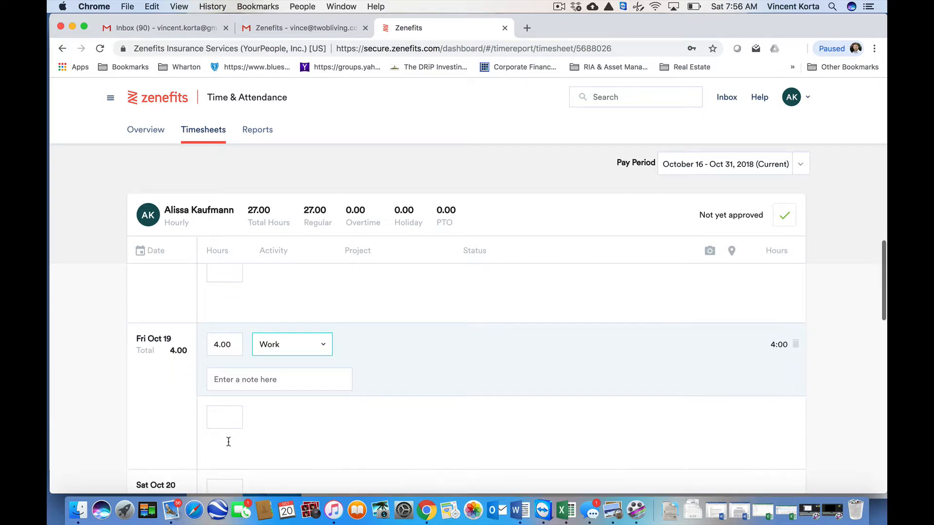
scroll(229, 442, "down", 3)
scroll(229, 334, "up", 2)
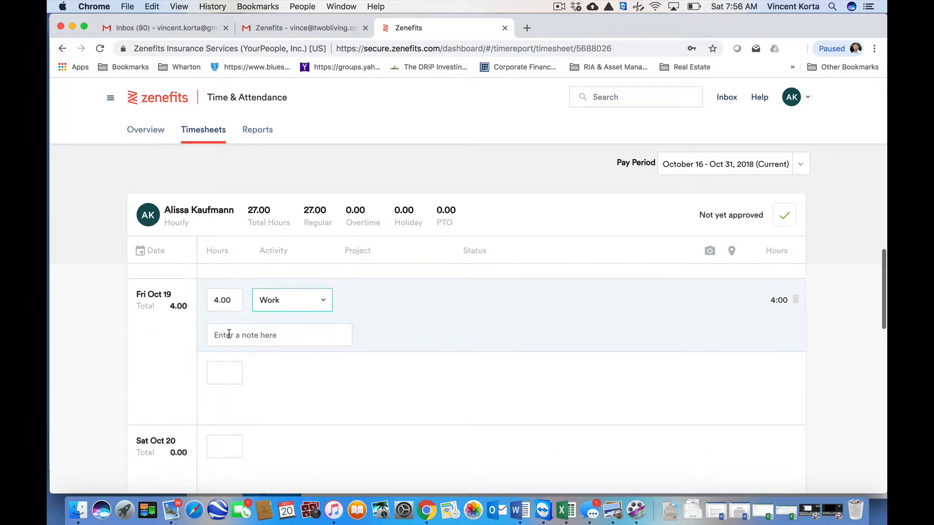
left_click(223, 371)
type(".5")
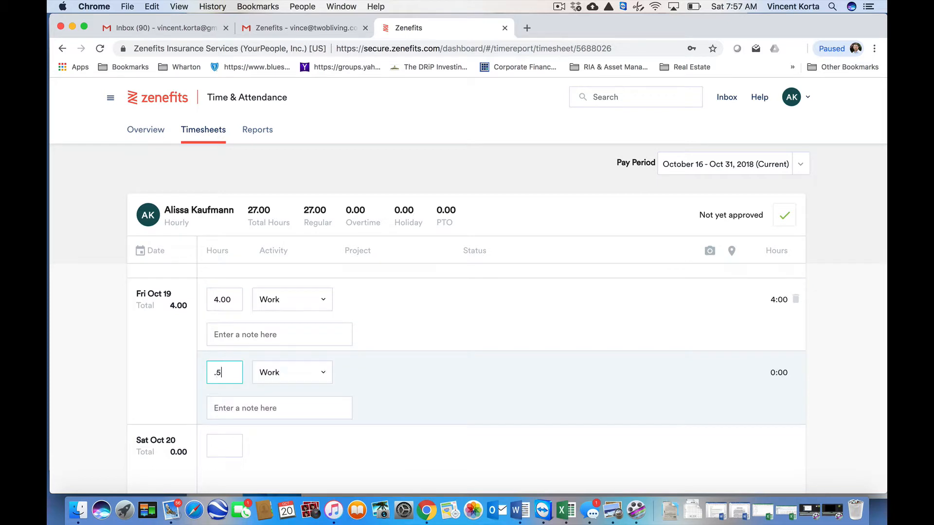
left_click(269, 375)
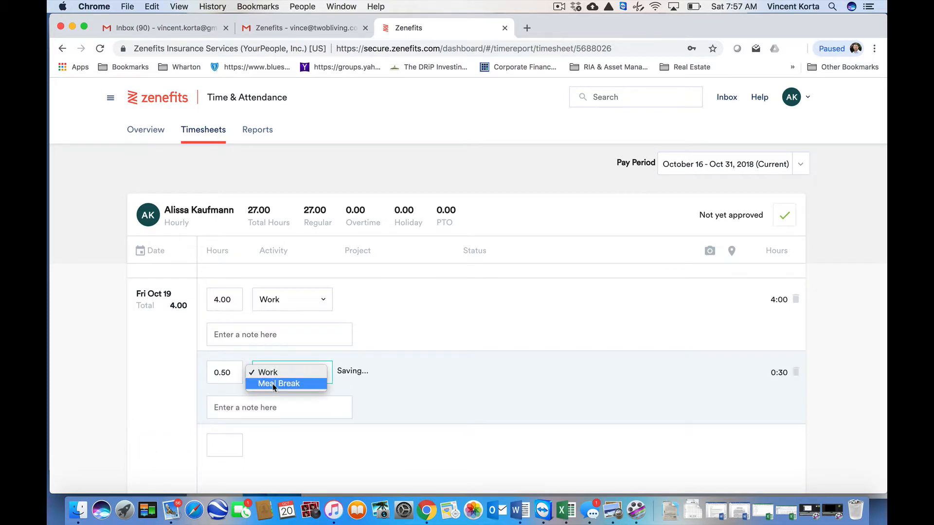
left_click(272, 384)
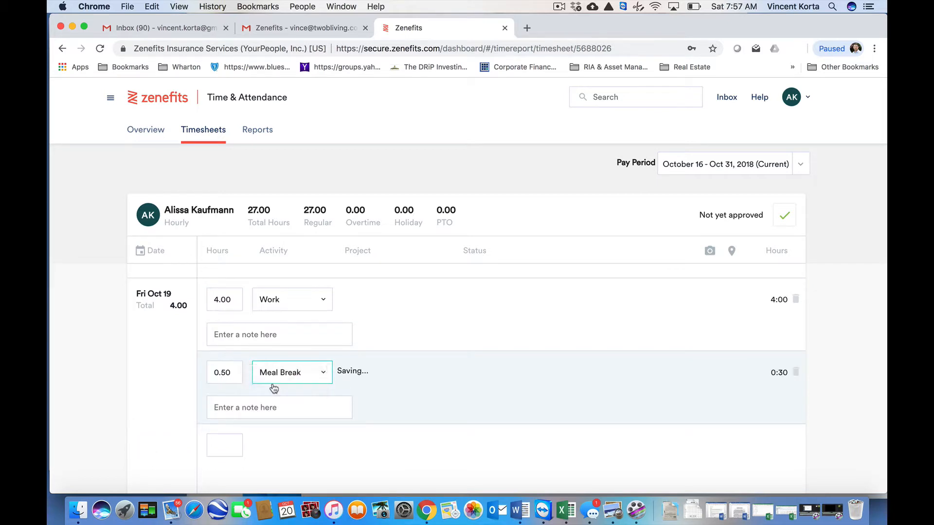
- Add a third entry for Fri Oct 19 with 4 hours of Work, following the meal break
left_click(233, 435)
scroll(232, 441, "down", 1)
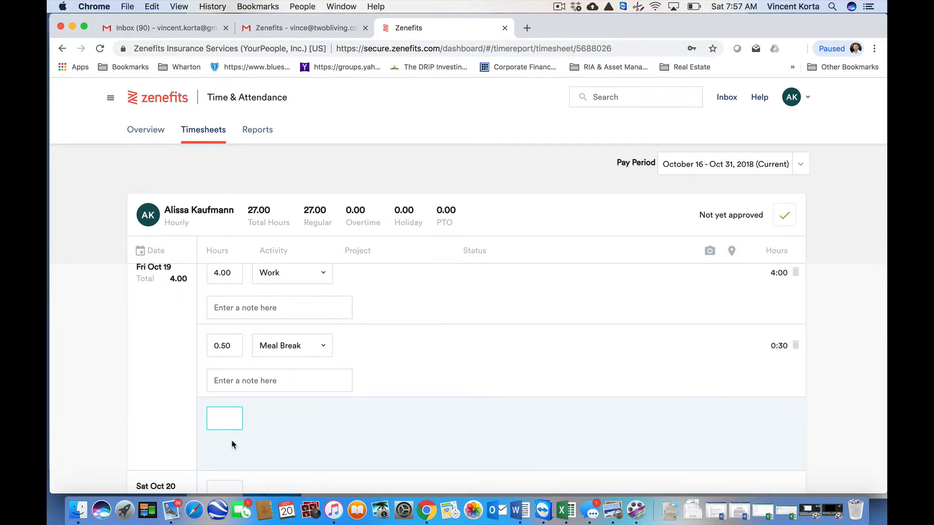
type("4")
key("Tab")
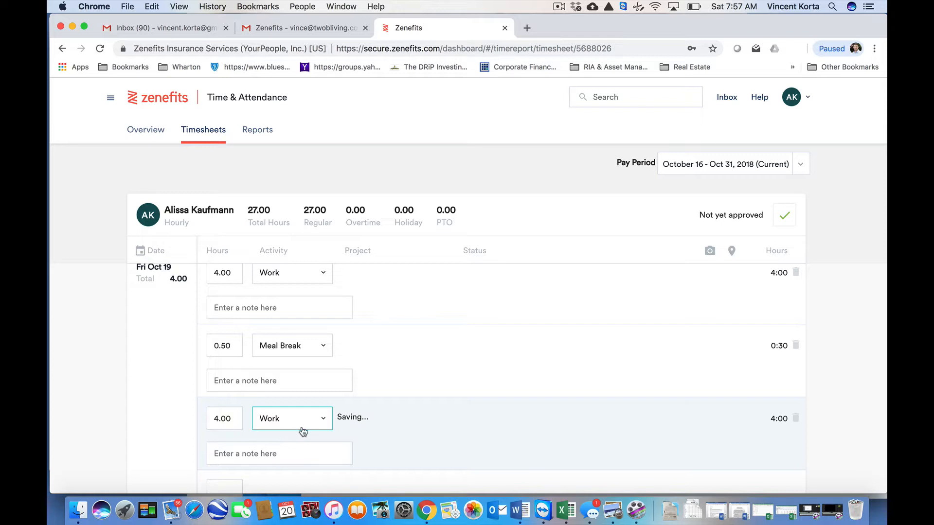
- Change the first Work entry of Fri Oct 19 to 2 hours and delete that entry from the timesheet
scroll(301, 431, "up", 1)
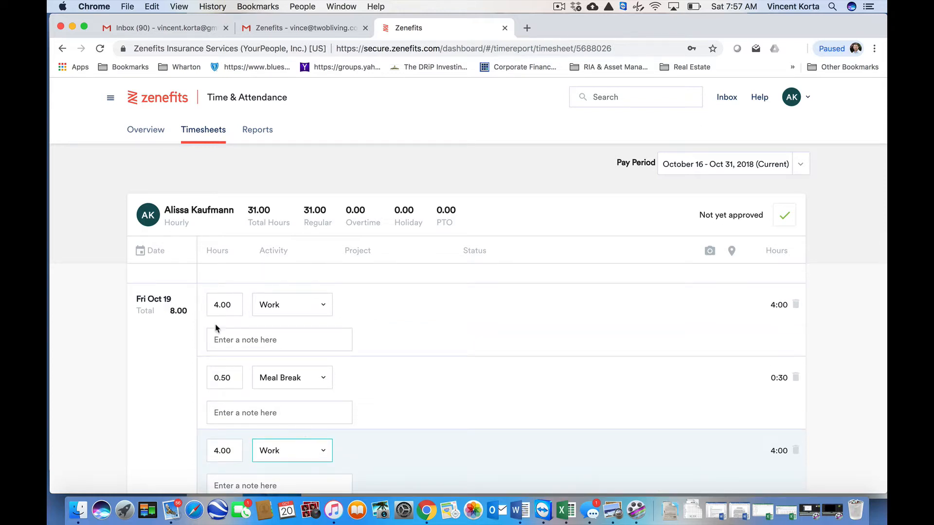
left_click(234, 305)
type("2")
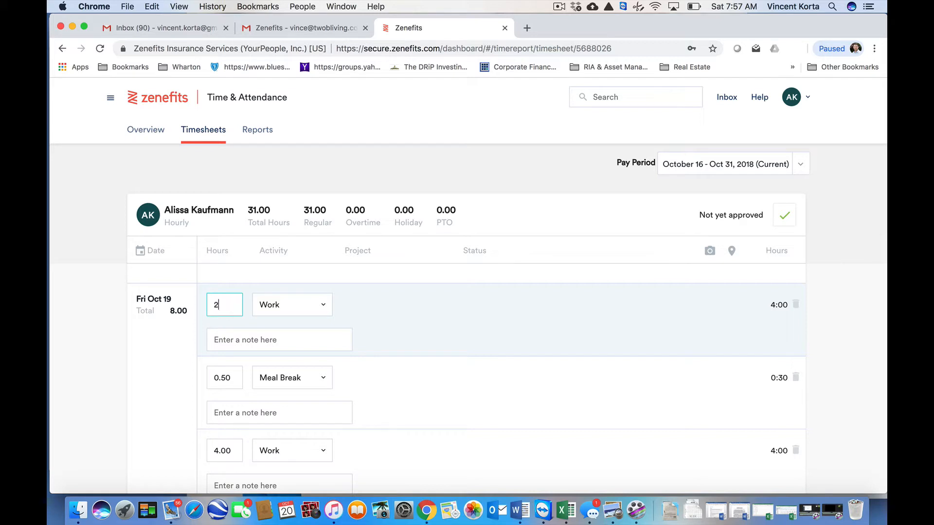
key("Tab")
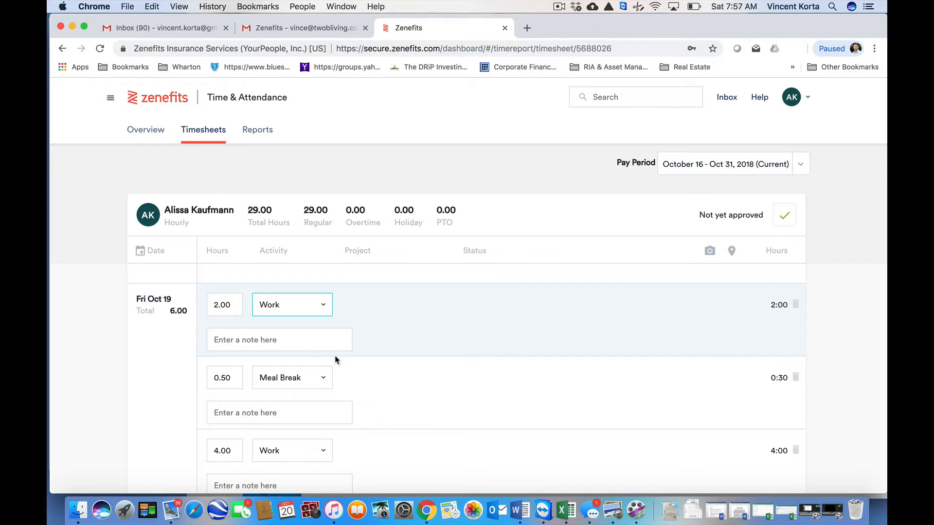
left_click(795, 306)
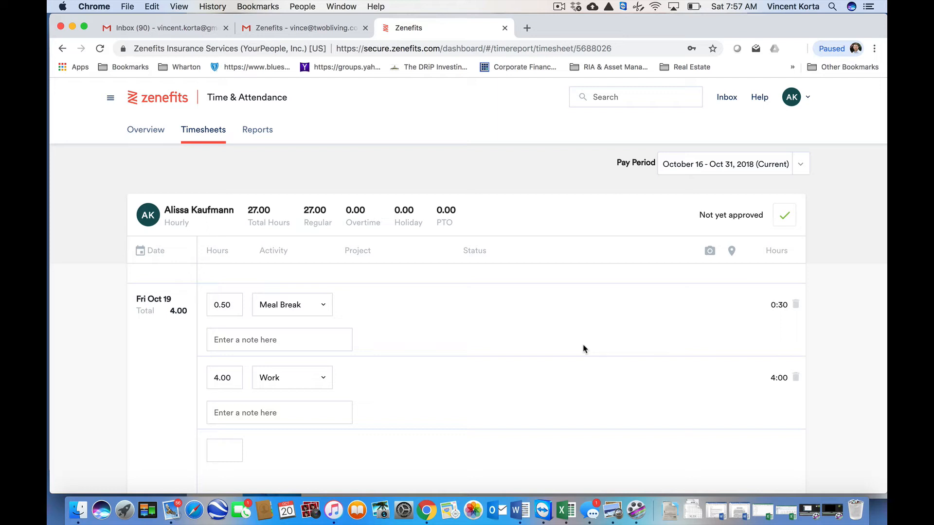
- Review the remaining timesheet days through Wed Oct 31 and look at the list of selectable pay periods
scroll(584, 348, "down", 10)
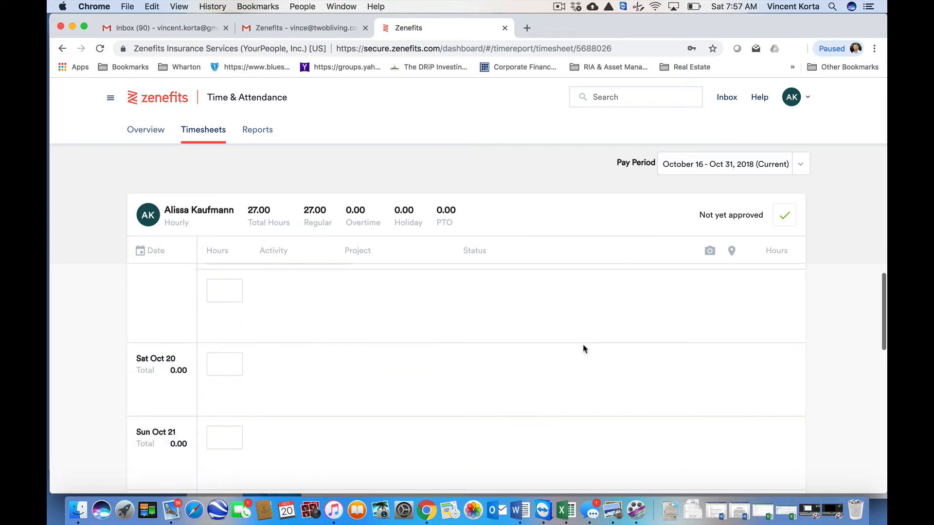
scroll(584, 348, "down", 10)
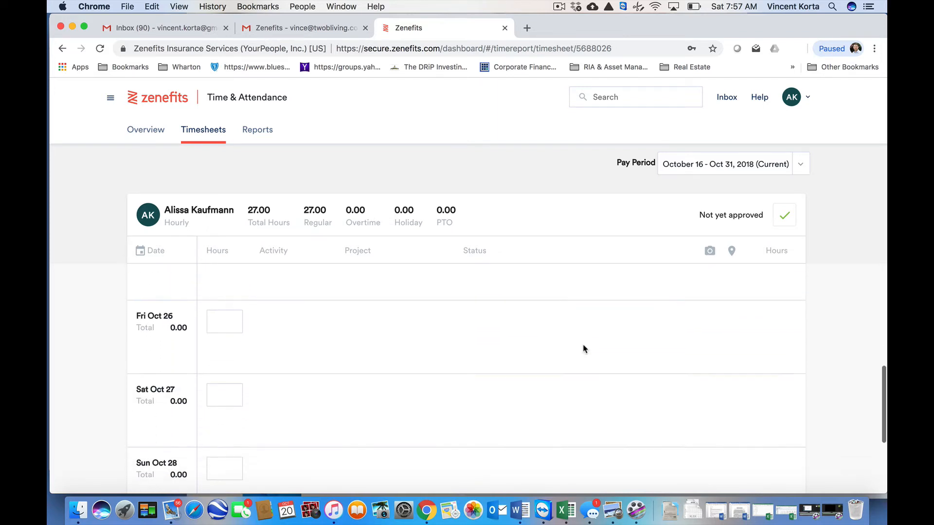
scroll(584, 348, "down", 1)
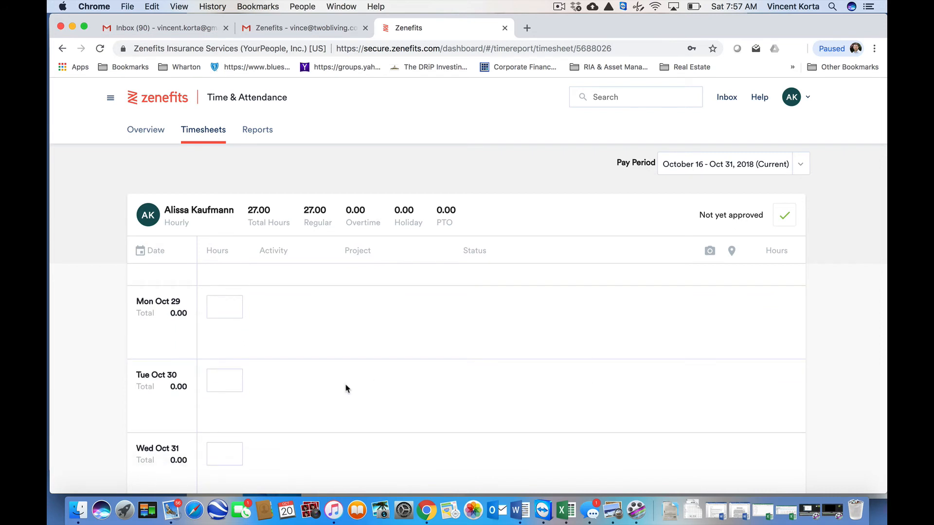
scroll(256, 401, "down", 2)
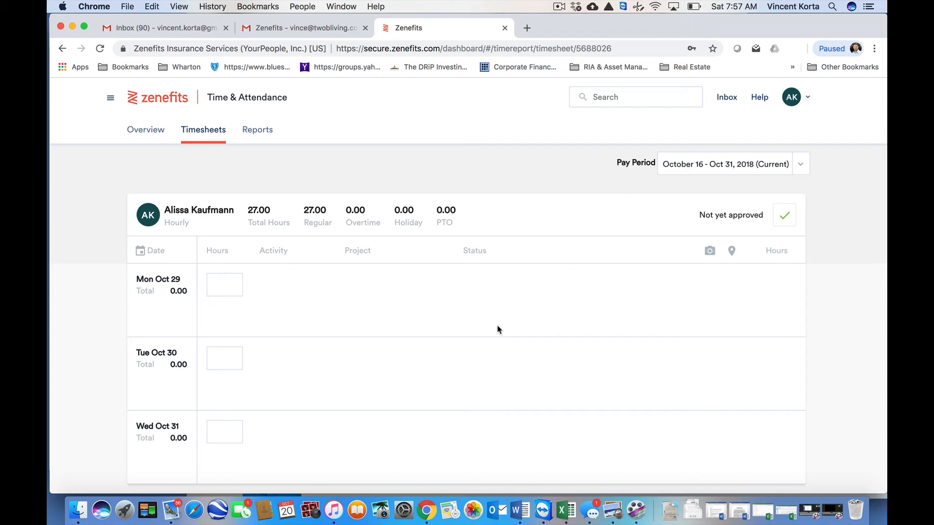
scroll(498, 329, "up", 15)
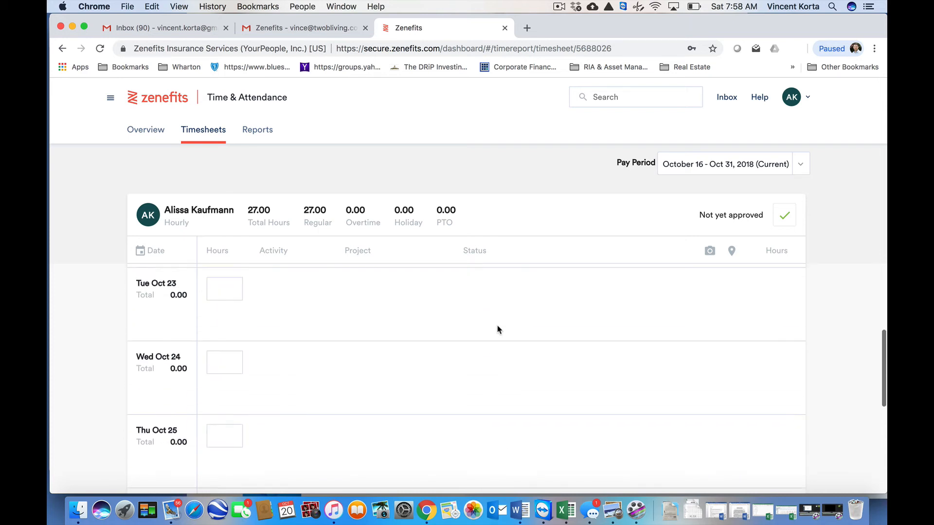
scroll(497, 329, "up", 6)
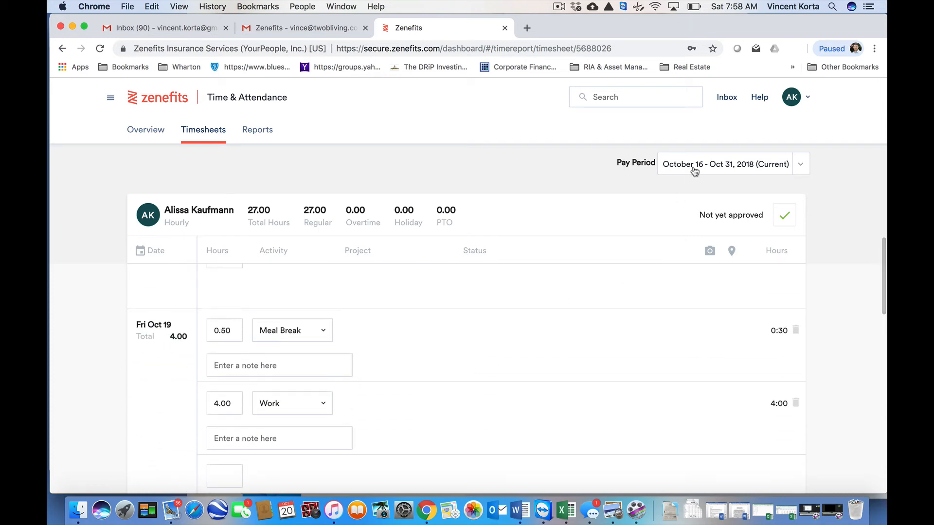
left_click(799, 171)
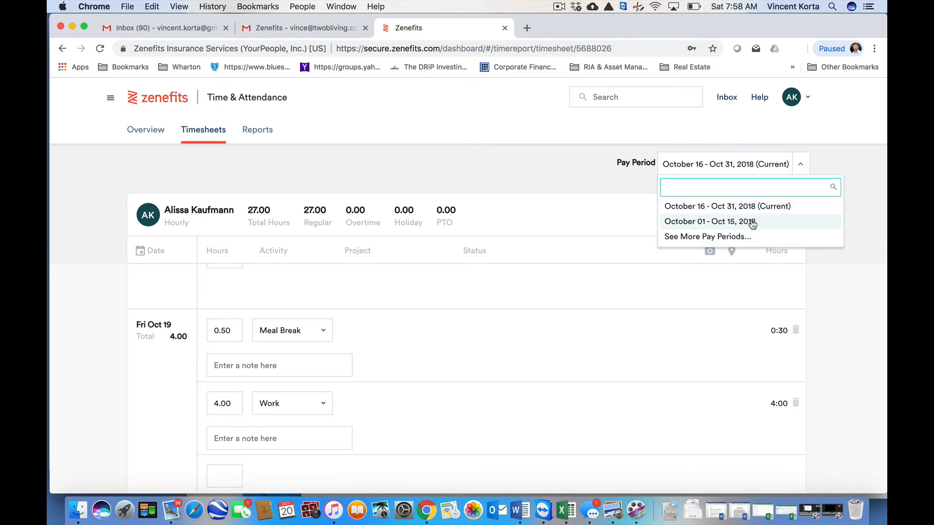
left_click(639, 191)
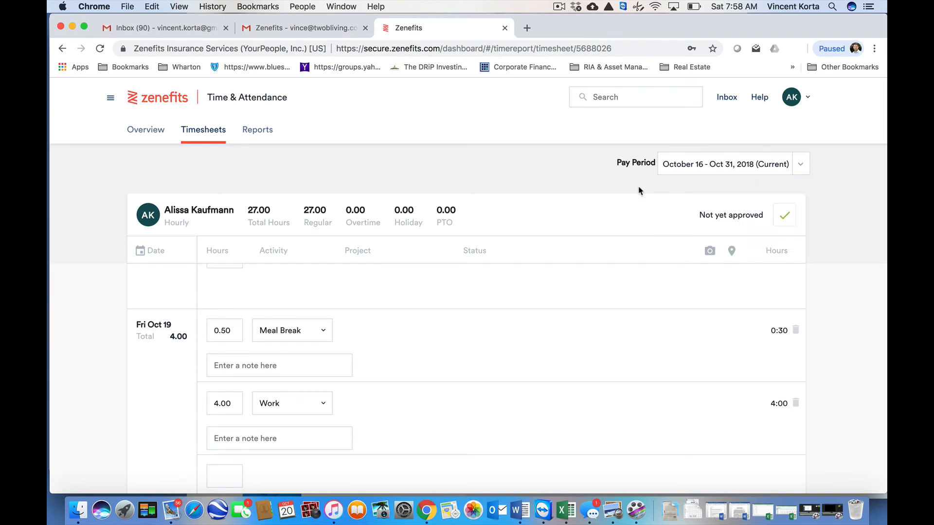